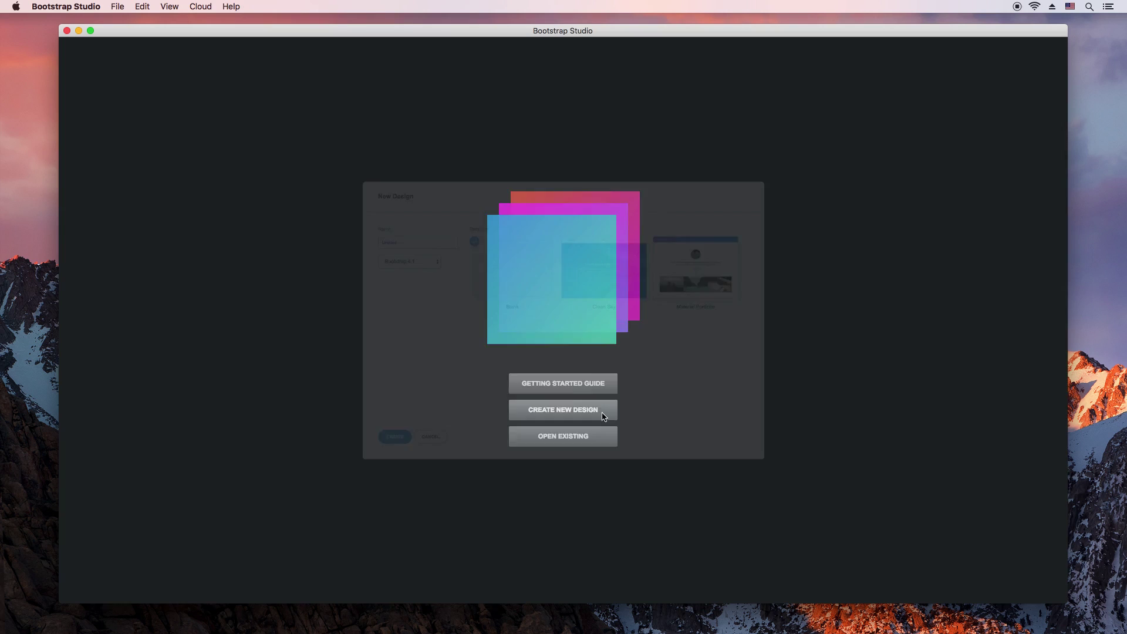
# Step: Choose the Material Portfolio template for a new design
pyautogui.click(764, 260)
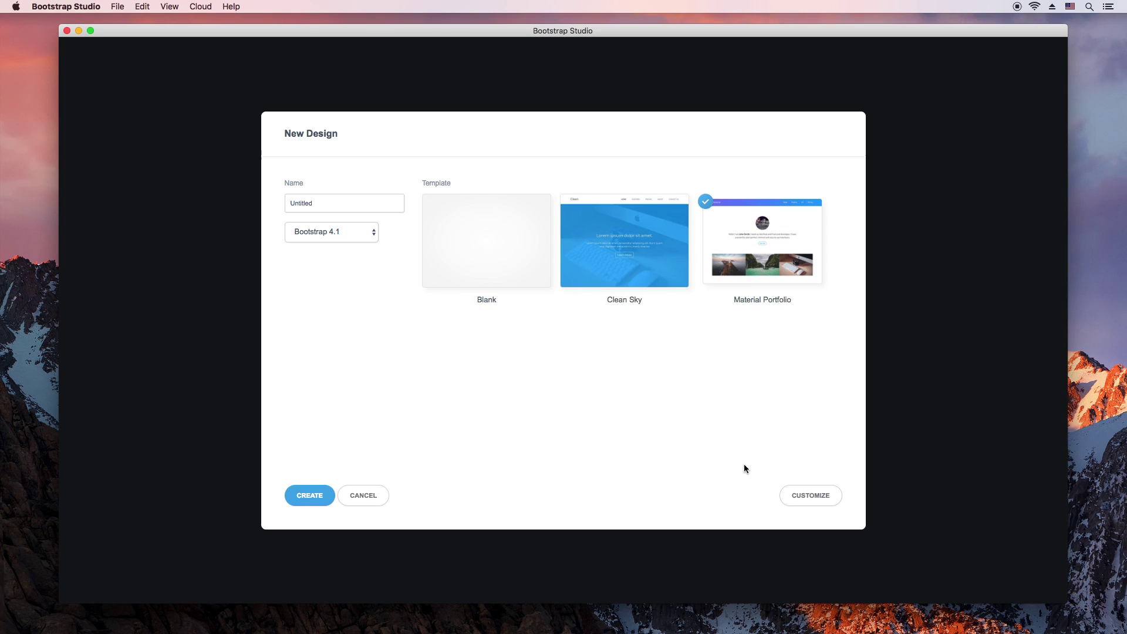
# Step: Brand the design 'John's Portfolio', leave out the Hire me page, and create it
pyautogui.click(802, 499)
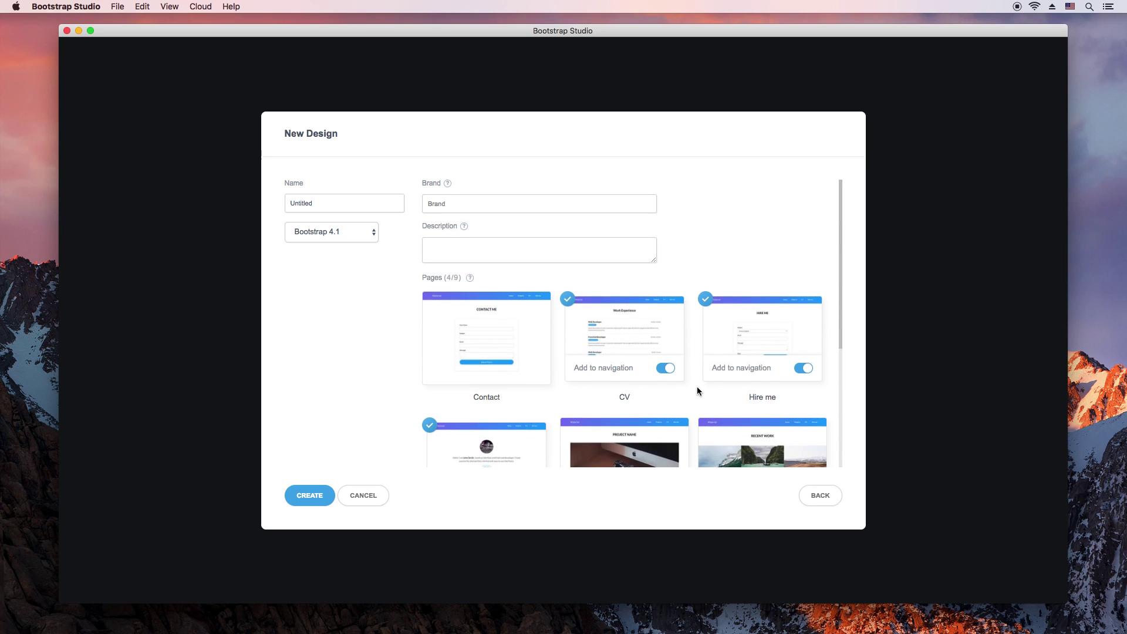
pyautogui.click(708, 302)
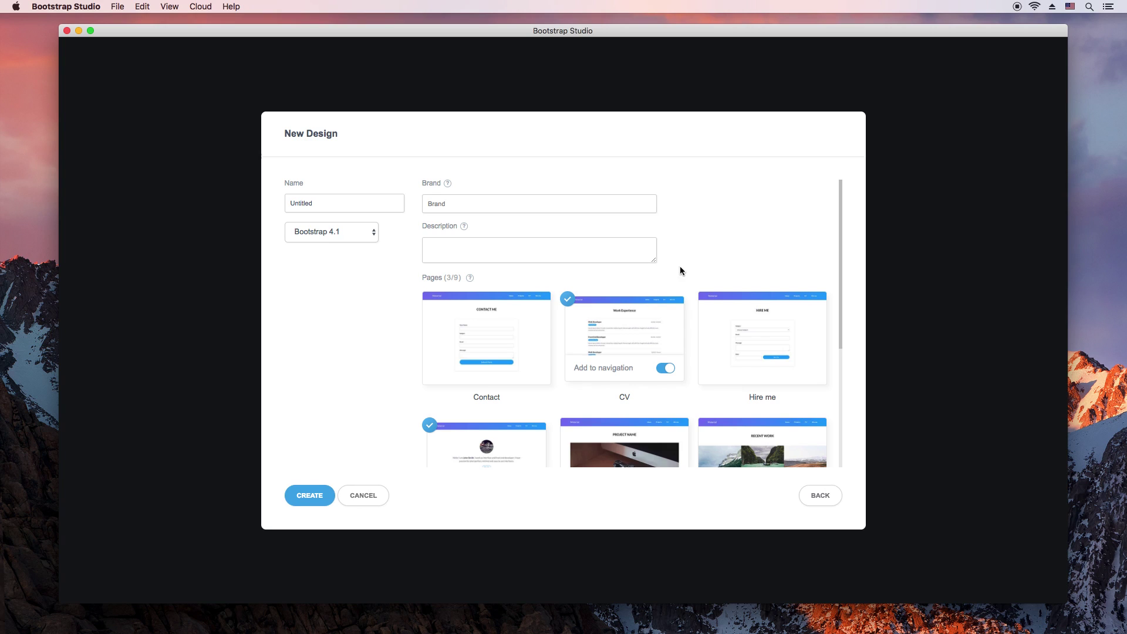
pyautogui.click(456, 205)
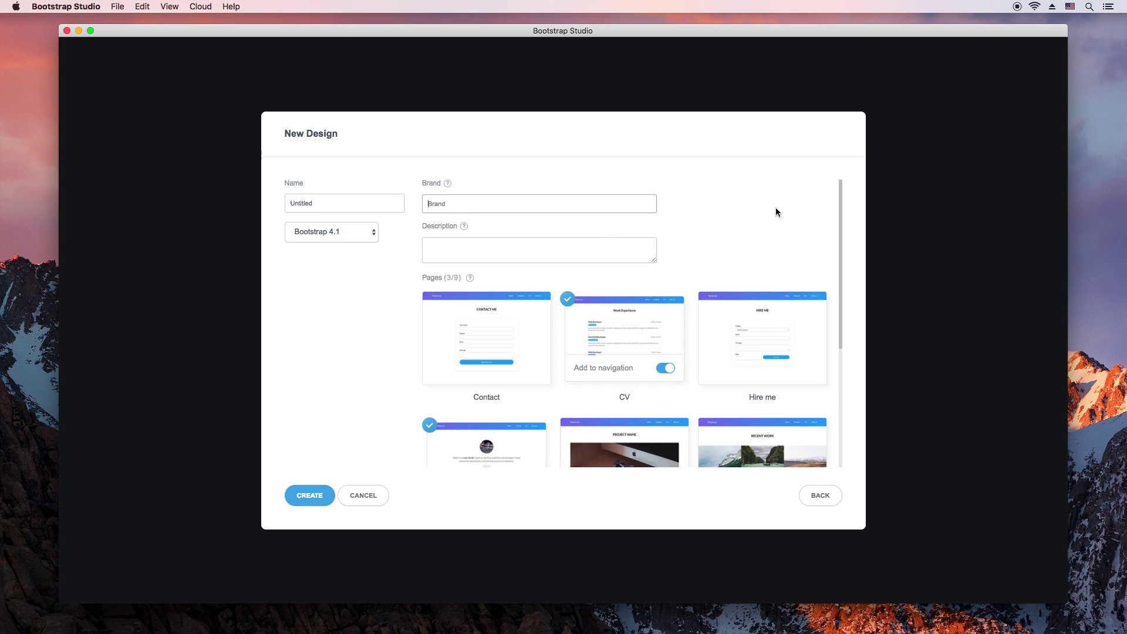
pyautogui.write('John')
pyautogui.write(' Portfolio')
pyautogui.click(290, 487)
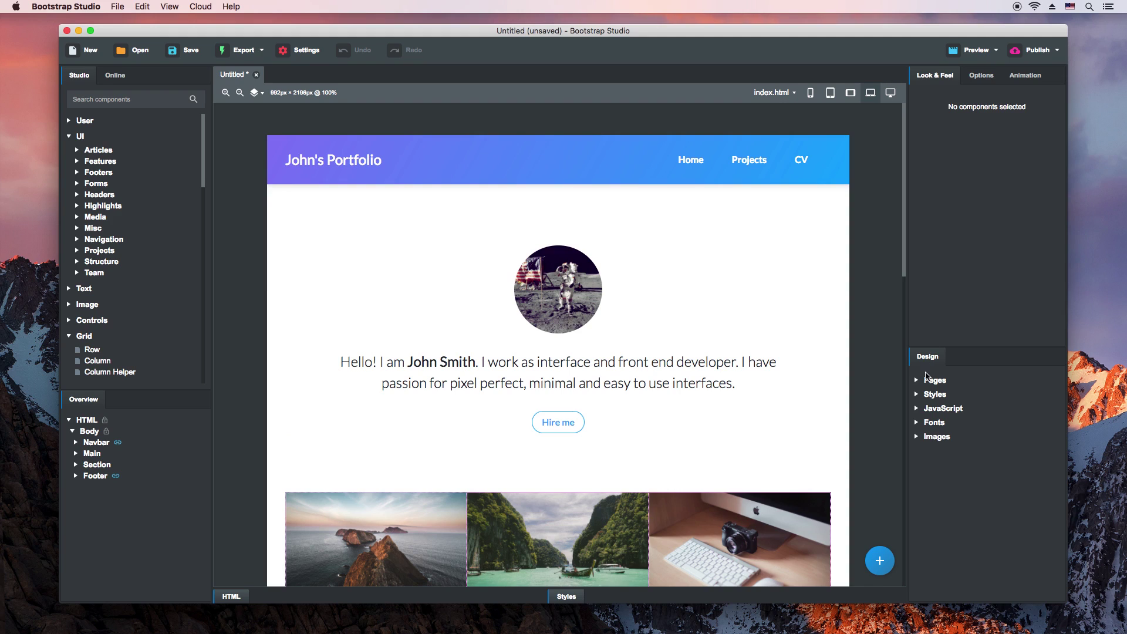
# Step: Expand Pages to list cv.html, index.html and projects-grid-cards.html
pyautogui.click(920, 380)
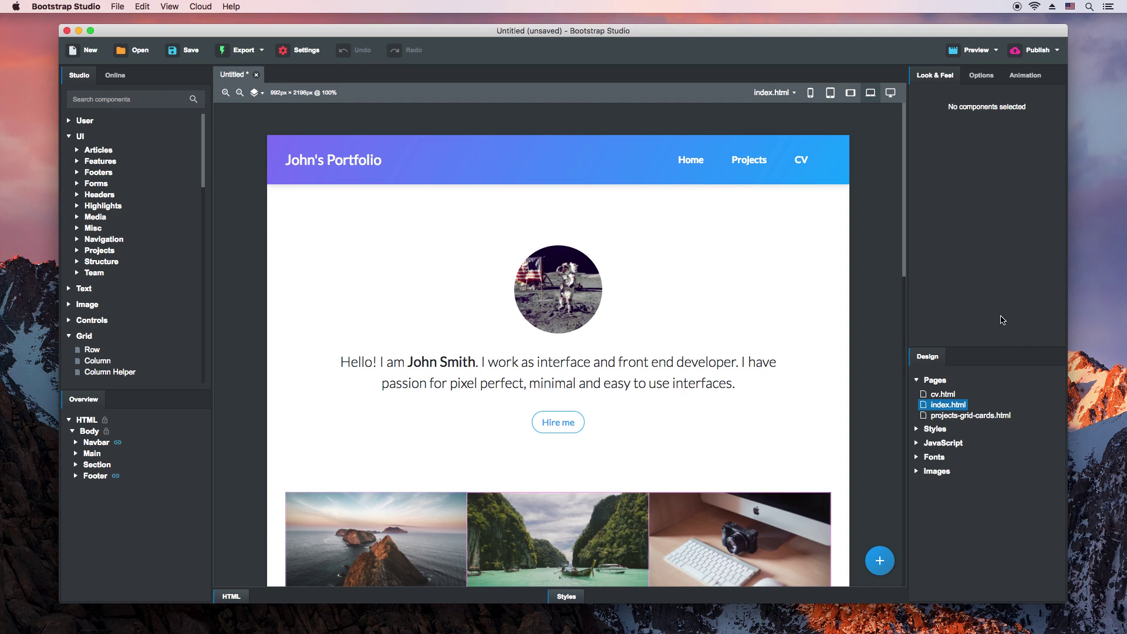
# Step: Bring up the Manage Websites list from the Publish settings
pyautogui.click(1033, 50)
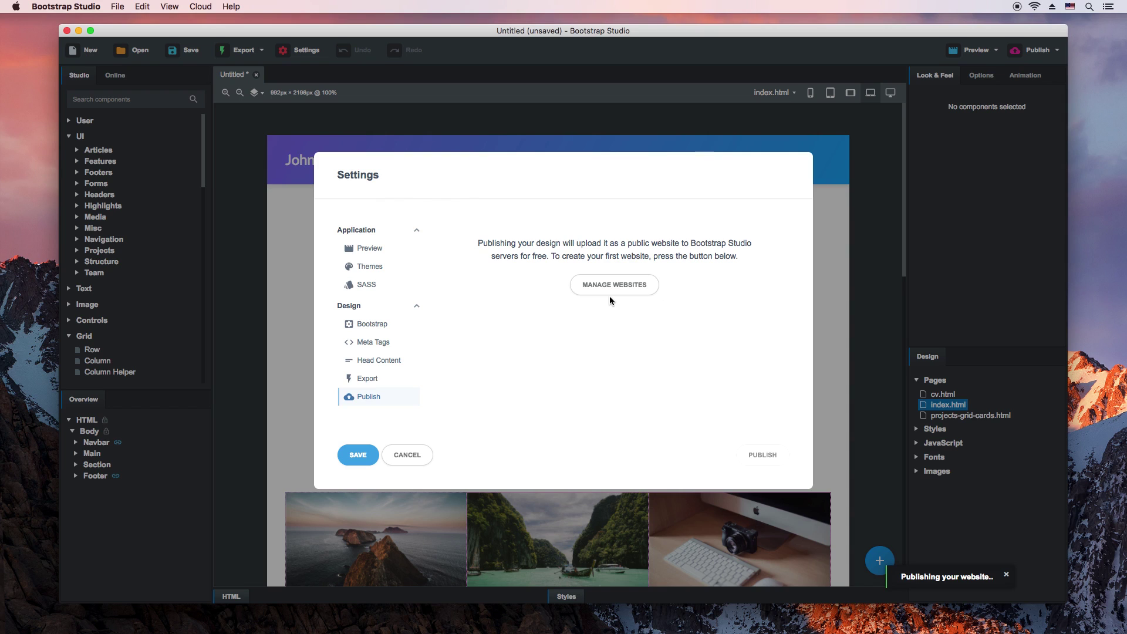
pyautogui.click(625, 288)
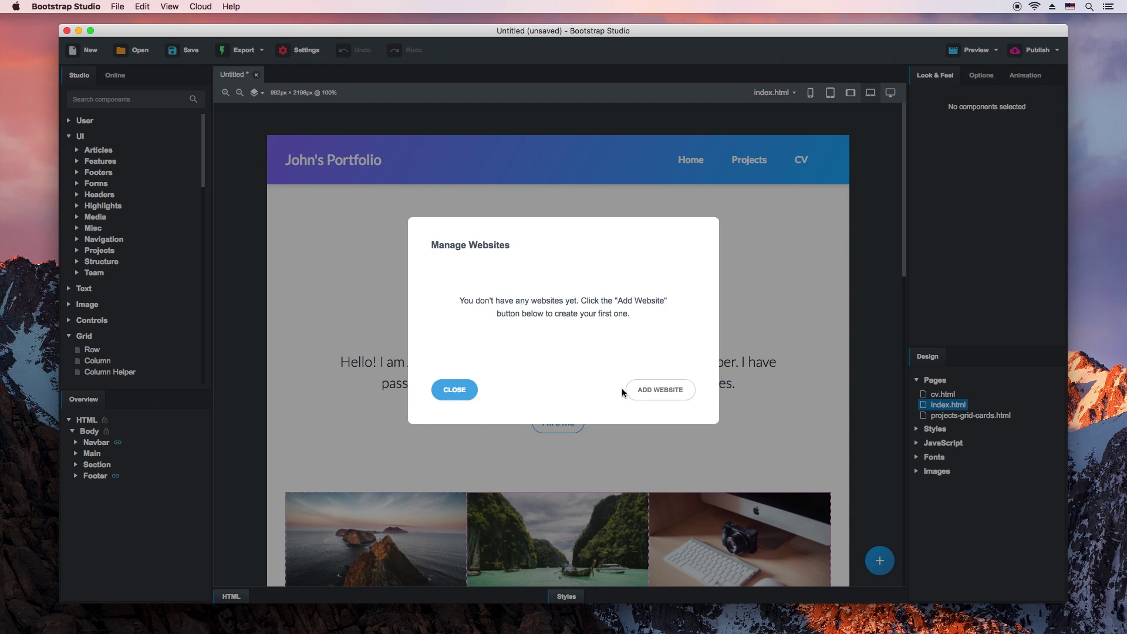
# Step: Add a free bss.design website with subdomain johns-portfolio, set to never be deleted
pyautogui.click(649, 392)
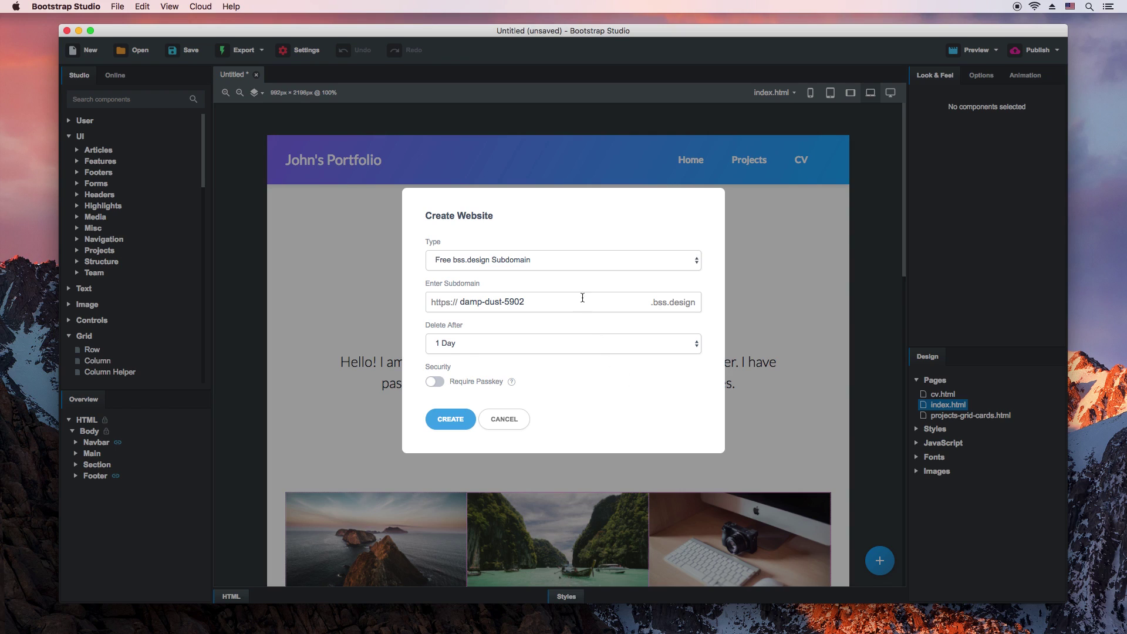
pyautogui.click(603, 266)
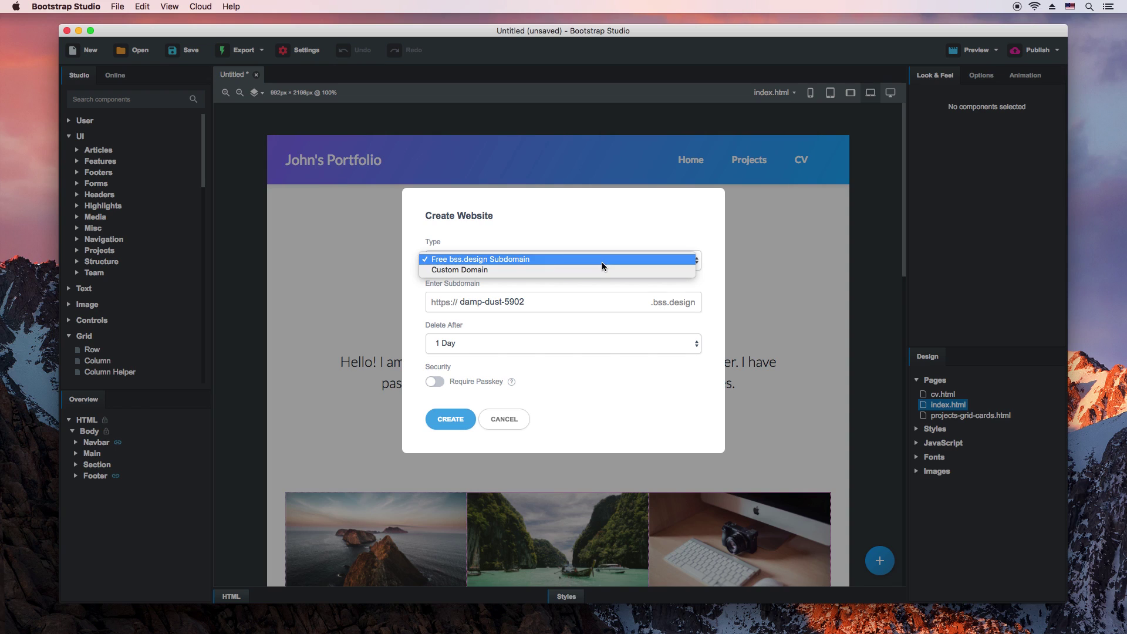
pyautogui.click(556, 259)
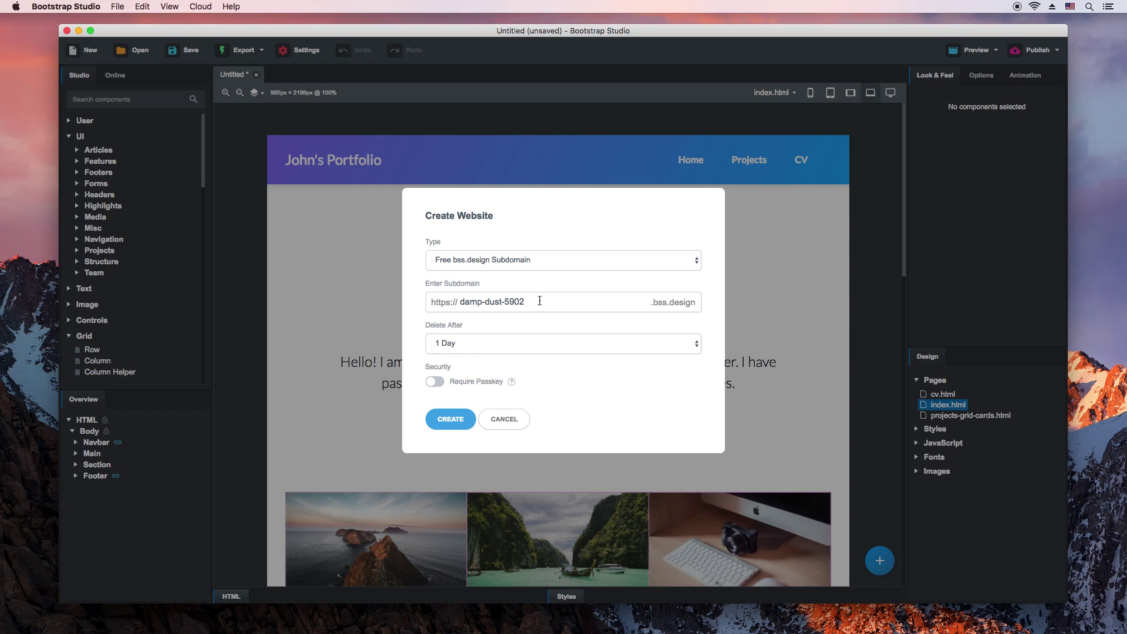
pyautogui.moveTo(539, 301); pyautogui.dragTo(458, 301)
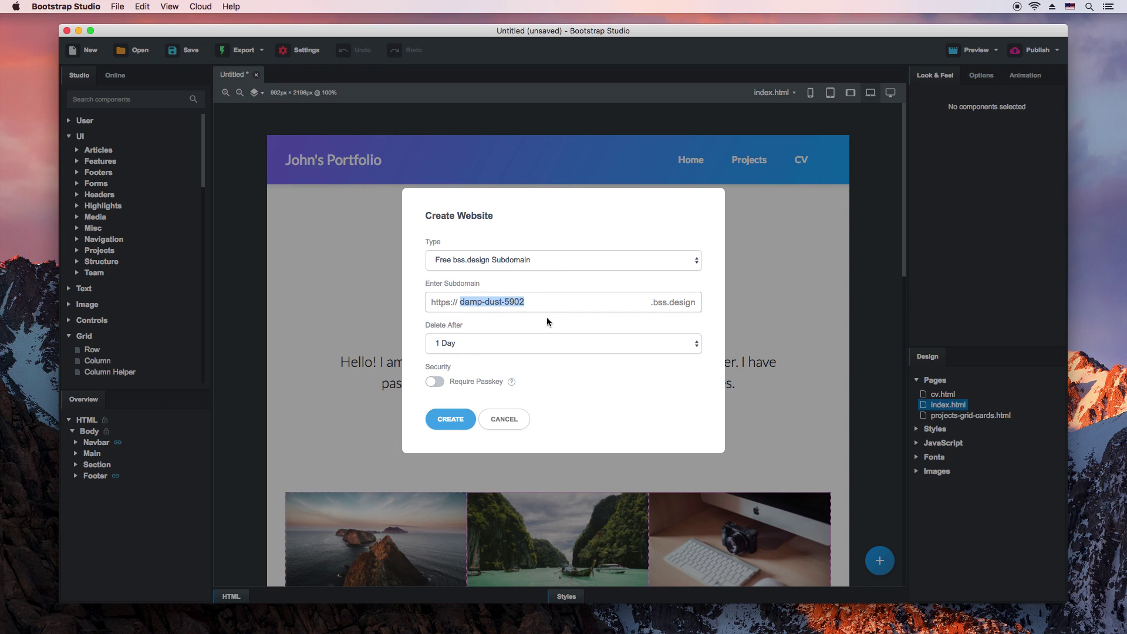
pyautogui.press('BackSpace')
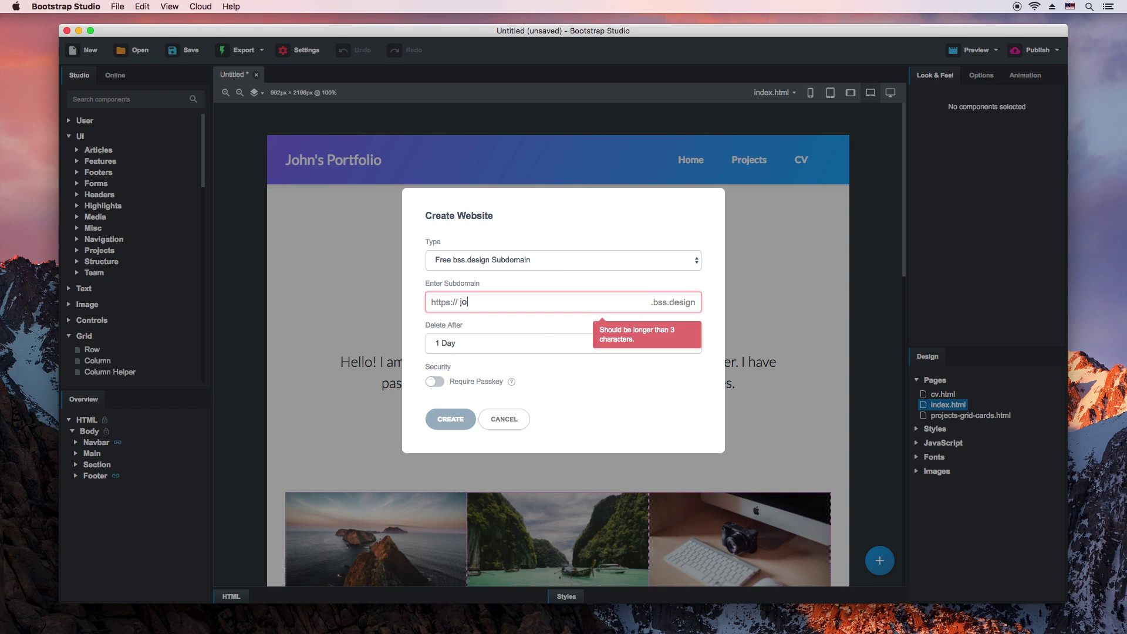
pyautogui.write('johns-portfoli')
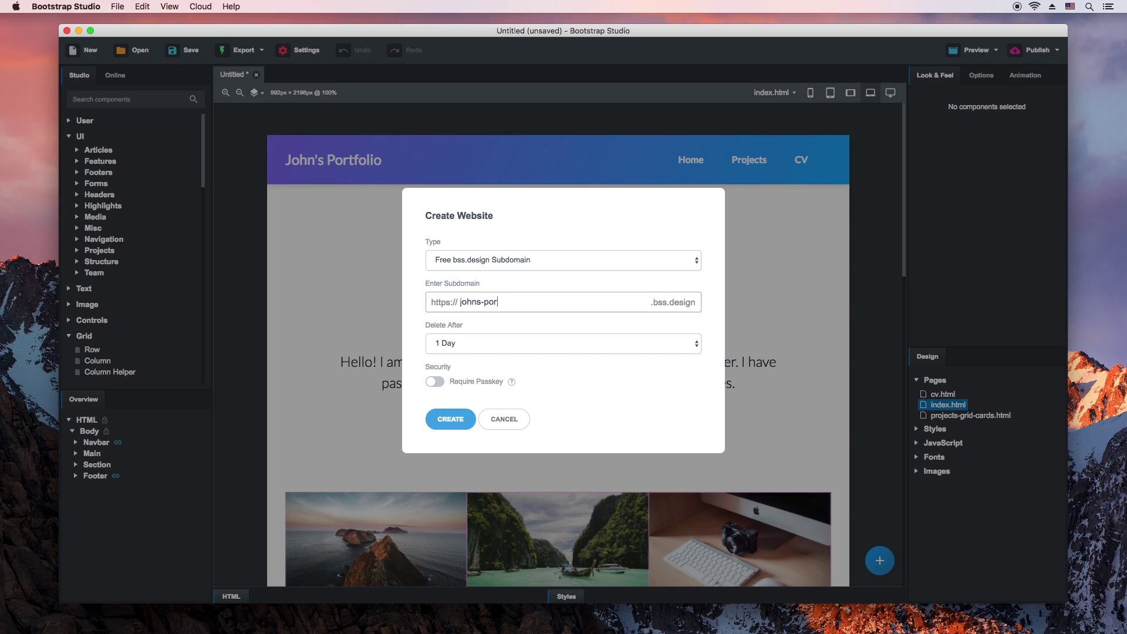
pyautogui.write('o')
pyautogui.click(548, 342)
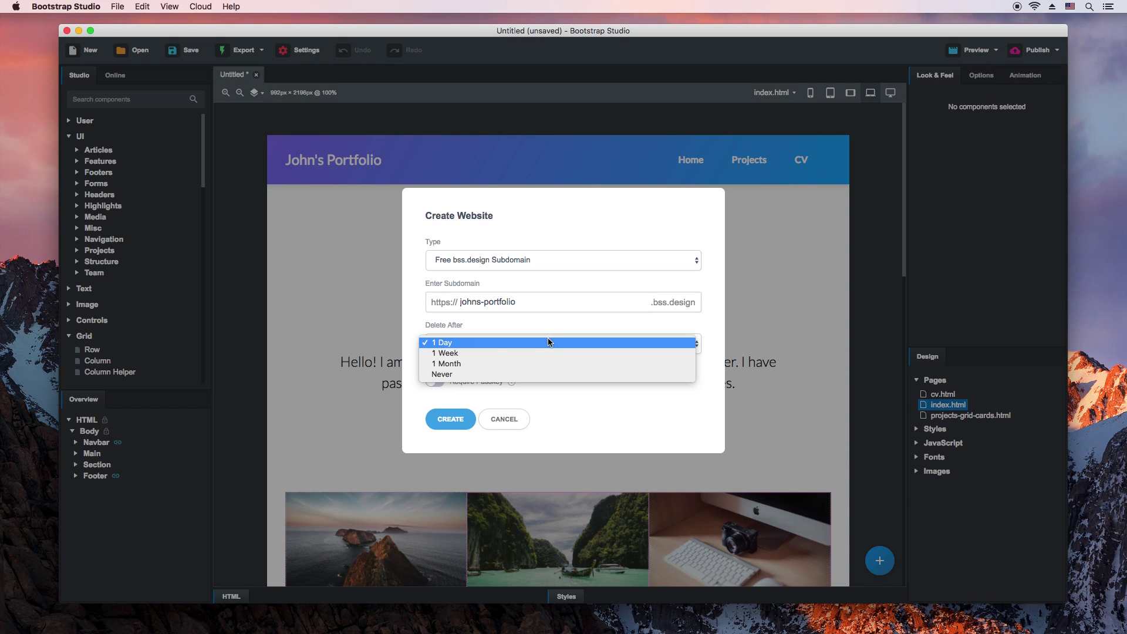
pyautogui.click(530, 373)
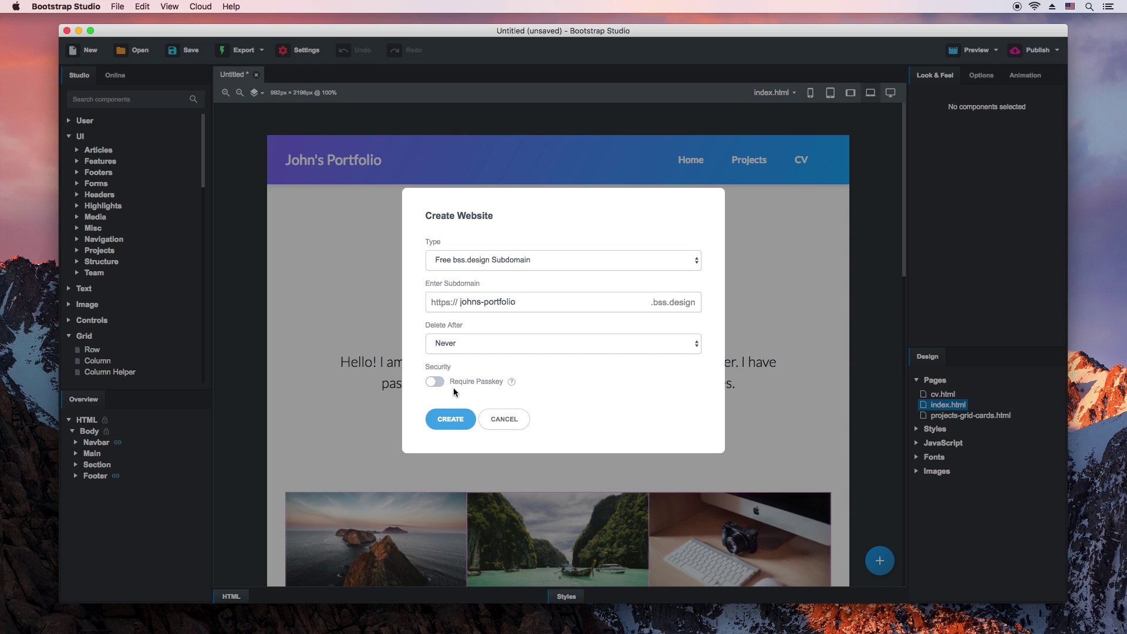
pyautogui.click(441, 419)
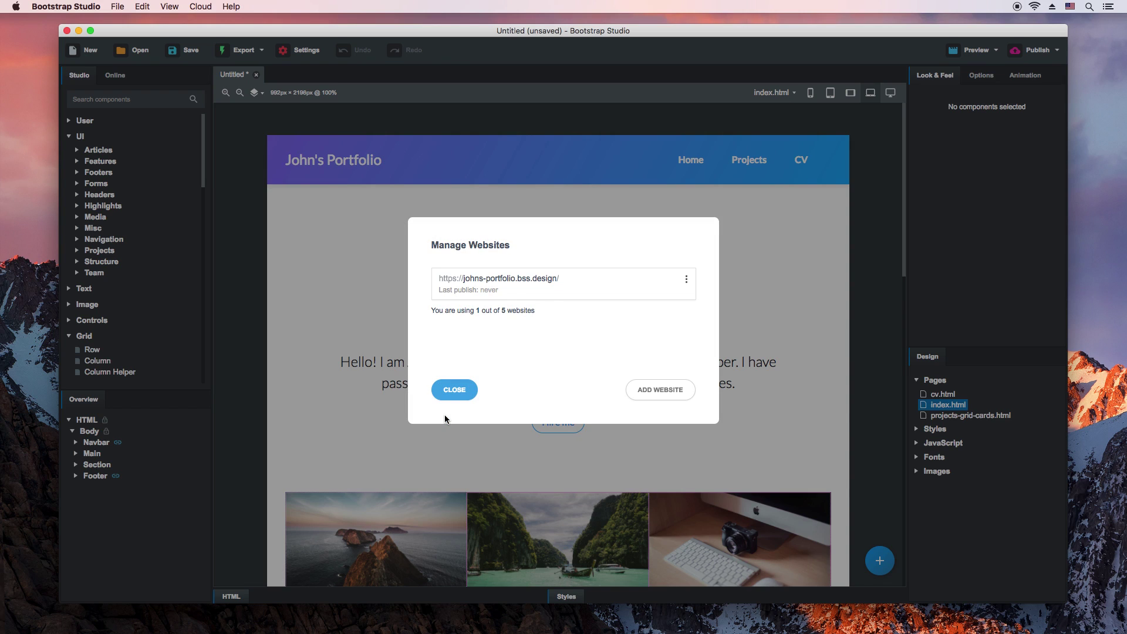
pyautogui.click(456, 392)
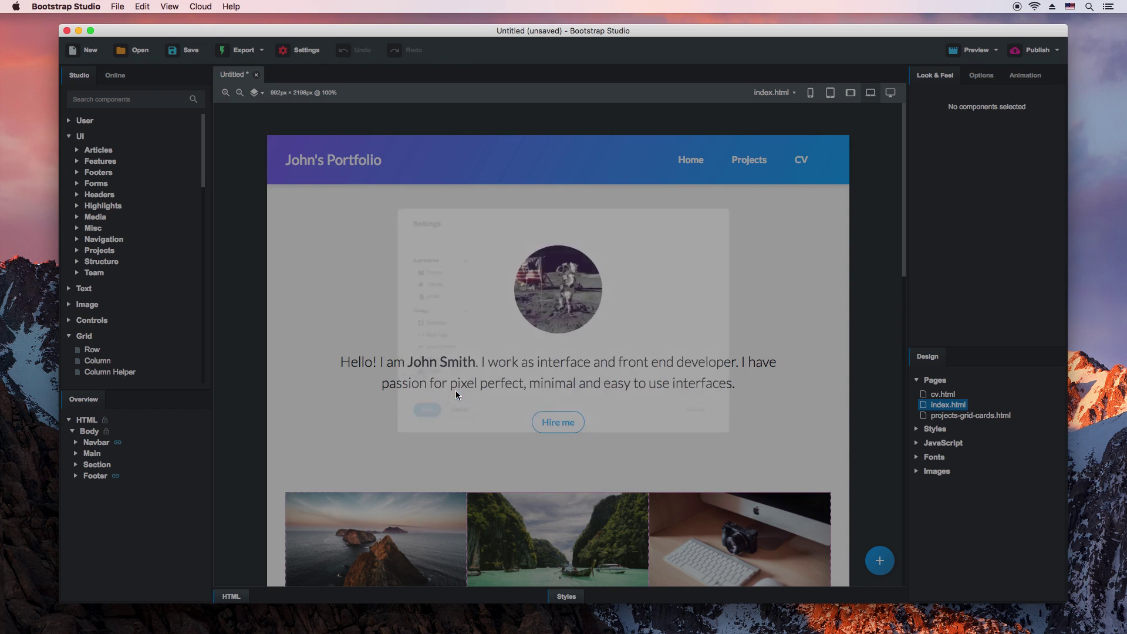
pyautogui.click(585, 261)
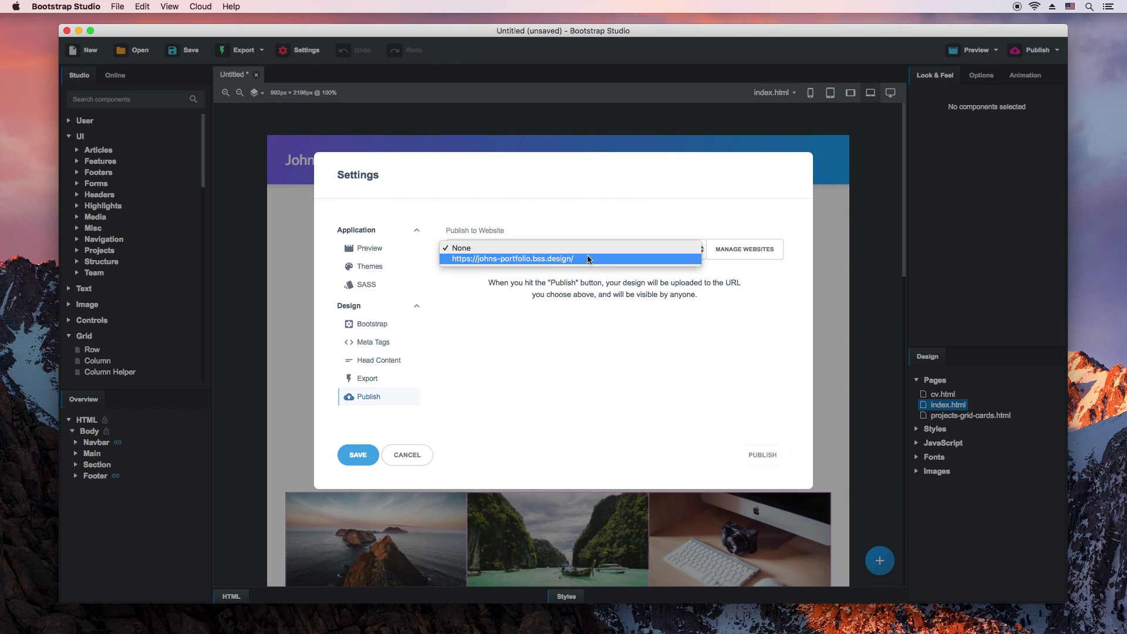
pyautogui.click(584, 262)
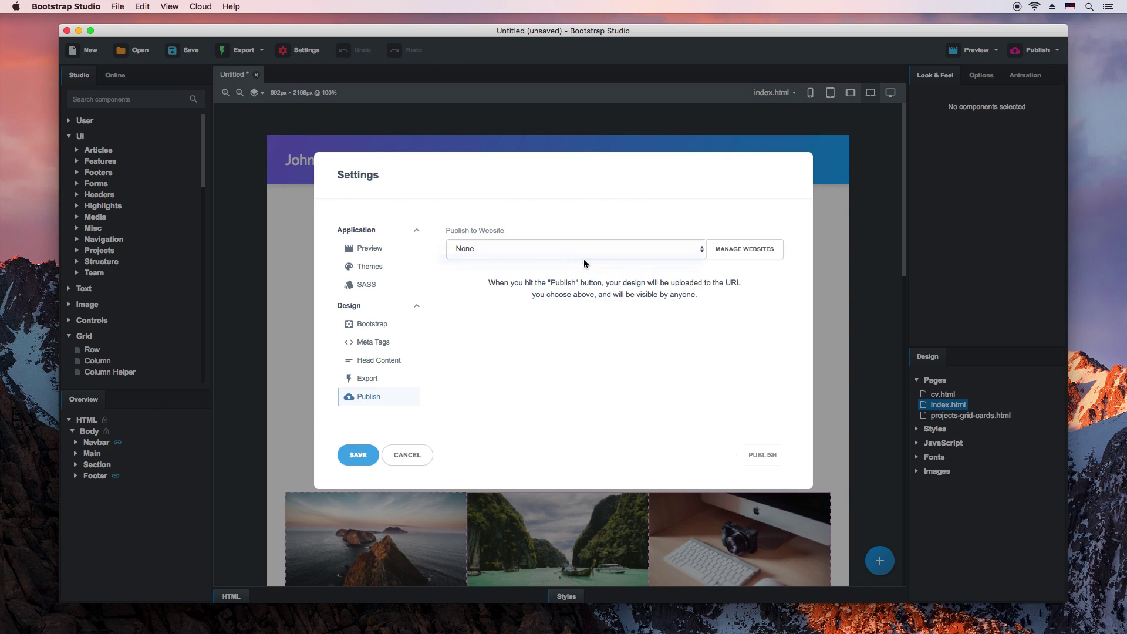
pyautogui.click(751, 455)
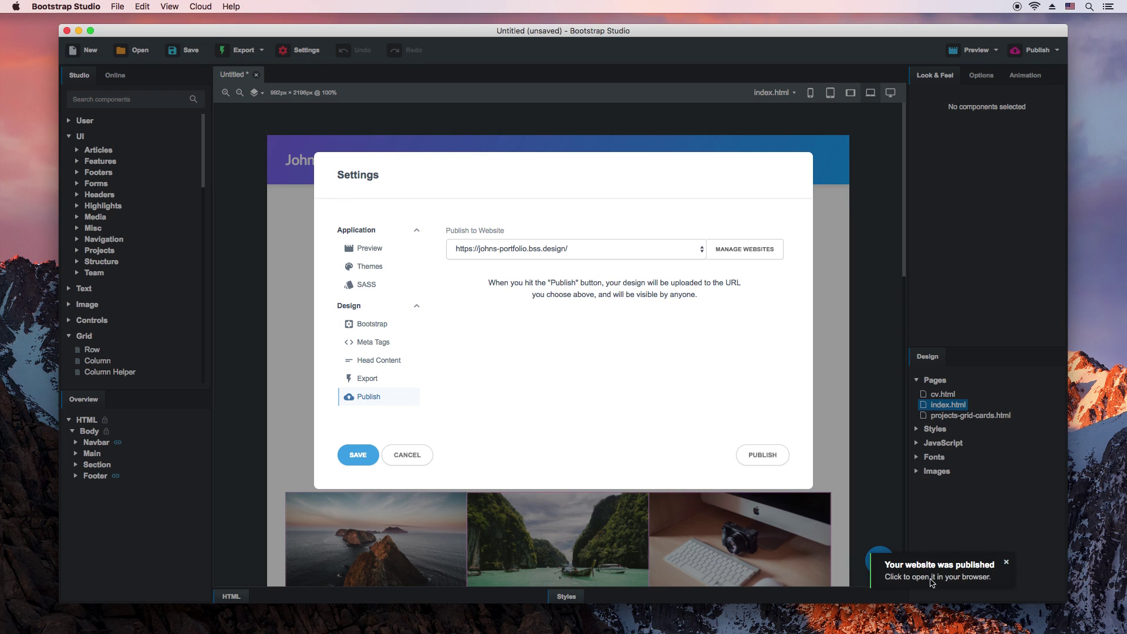
# Step: Open the live johns-portfolio.bss.design site in Chrome from the published notification
pyautogui.click(976, 575)
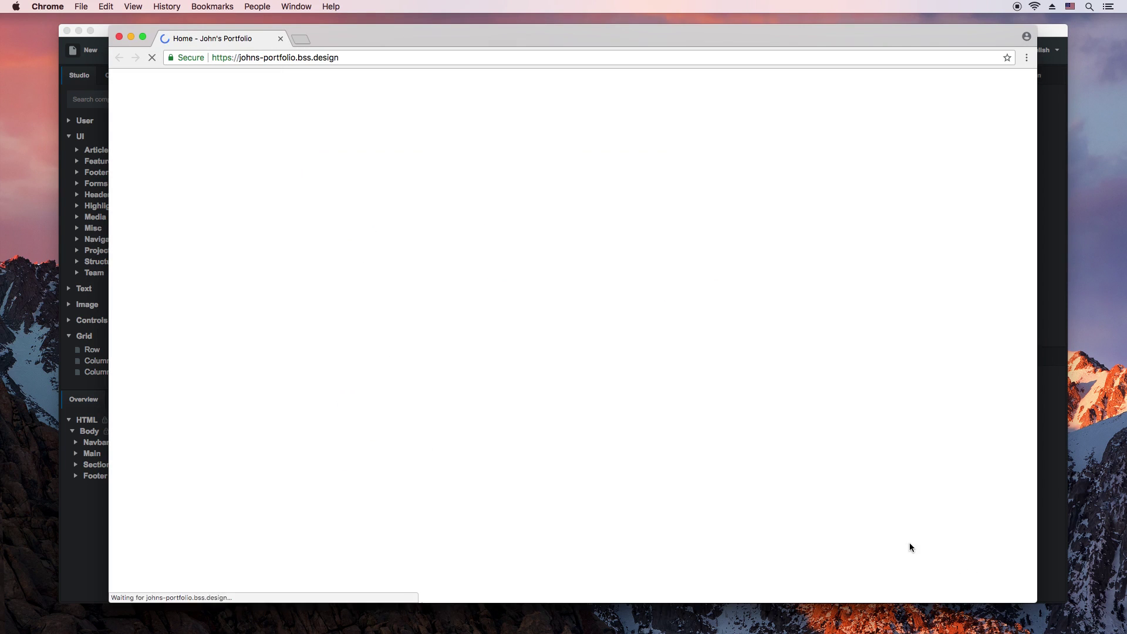
pyautogui.scroll(-3, 862, 320)
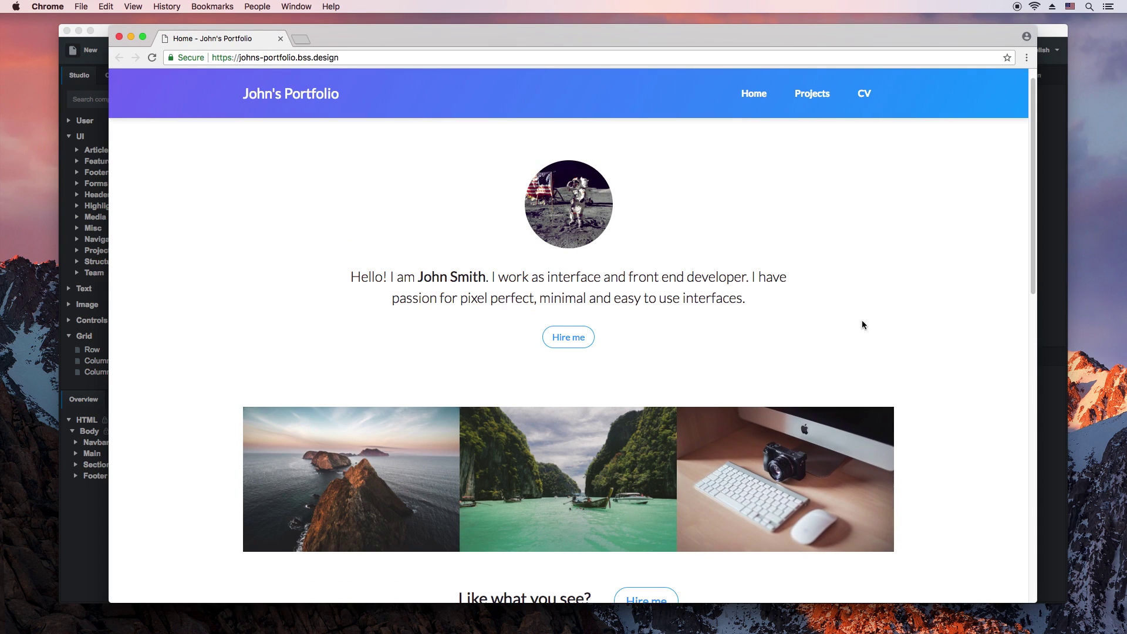
pyautogui.scroll(-2, 862, 319)
pyautogui.scroll(-3, 563, 368)
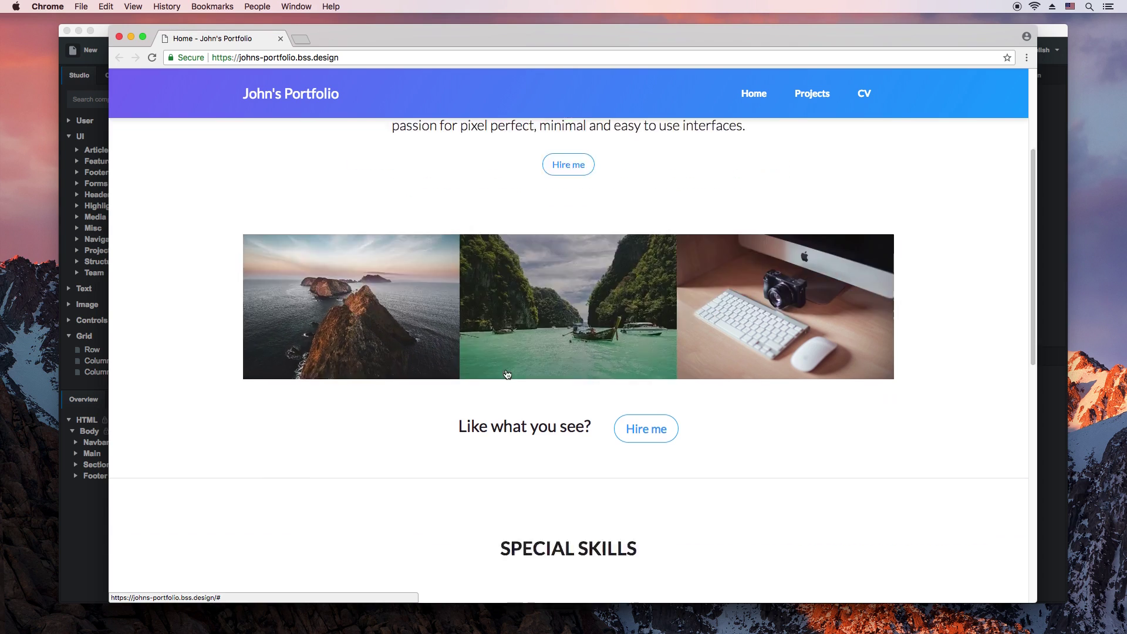
pyautogui.scroll(-5, 529, 370)
pyautogui.scroll(-5, 507, 373)
pyautogui.scroll(-3, 507, 374)
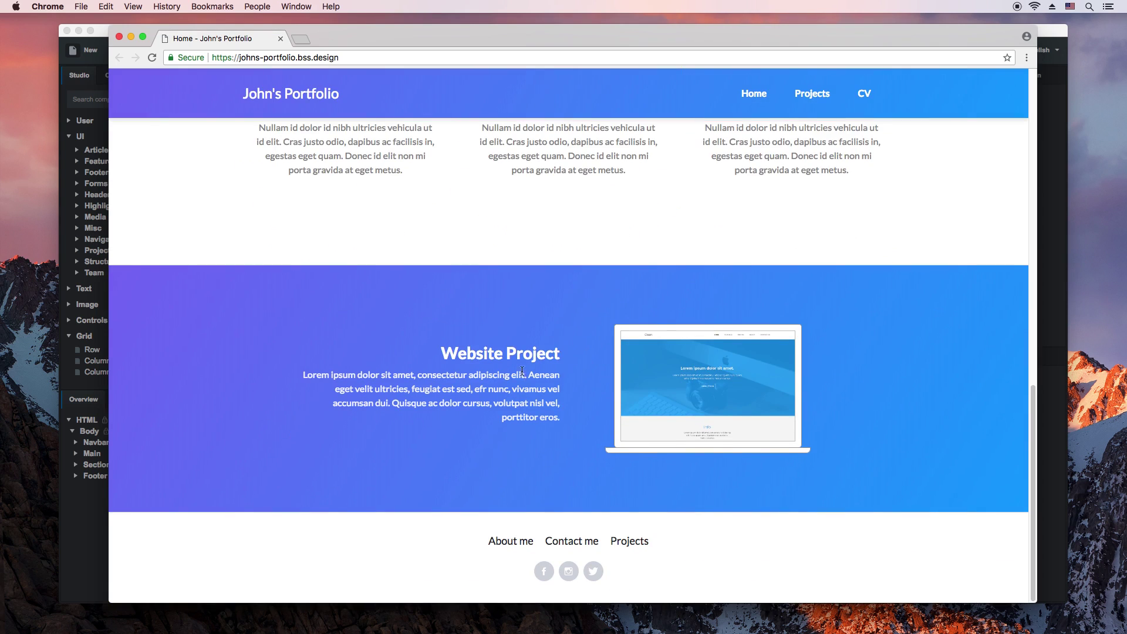
pyautogui.scroll(5, 526, 373)
pyautogui.scroll(10, 525, 327)
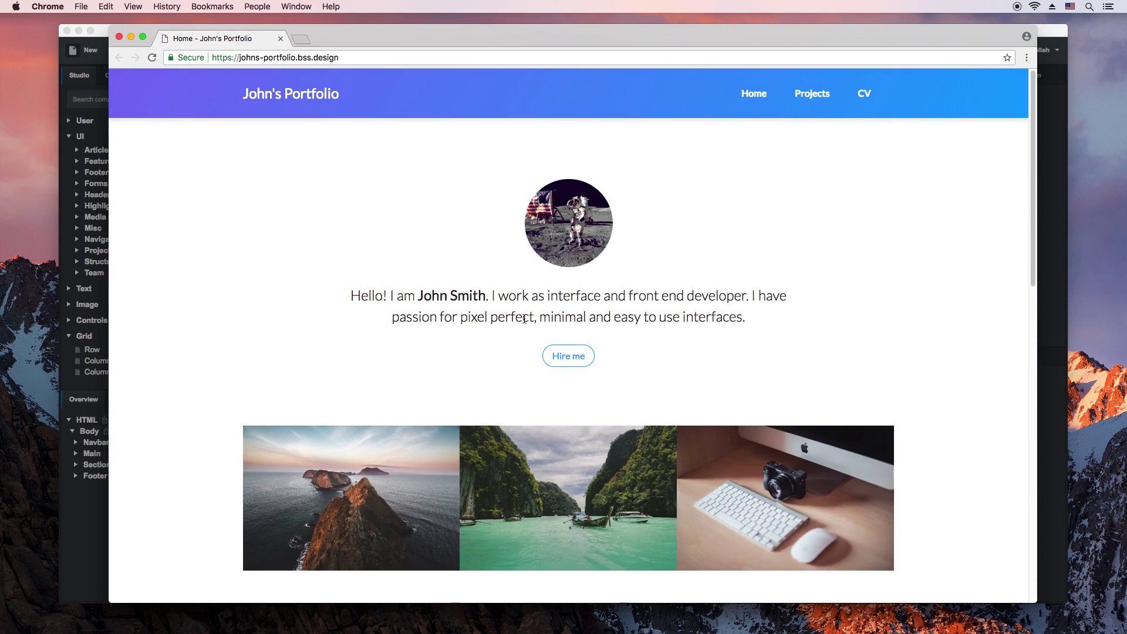
# Step: Browse the live site's Projects page, then its CV page
pyautogui.click(798, 106)
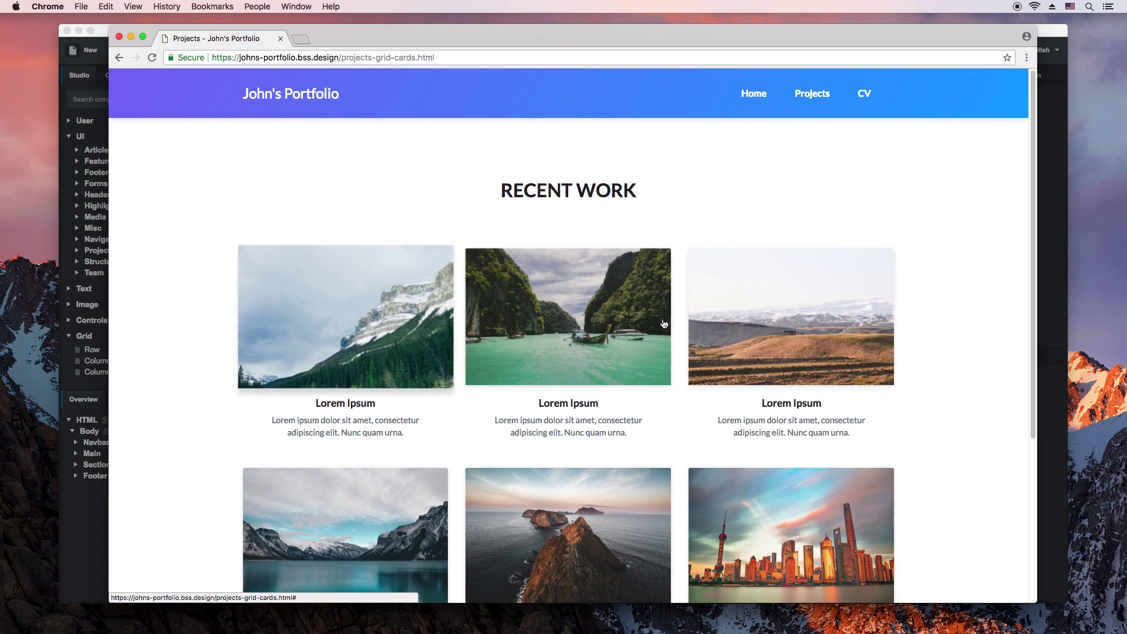
pyautogui.scroll(-3, 742, 457)
pyautogui.scroll(-3, 742, 456)
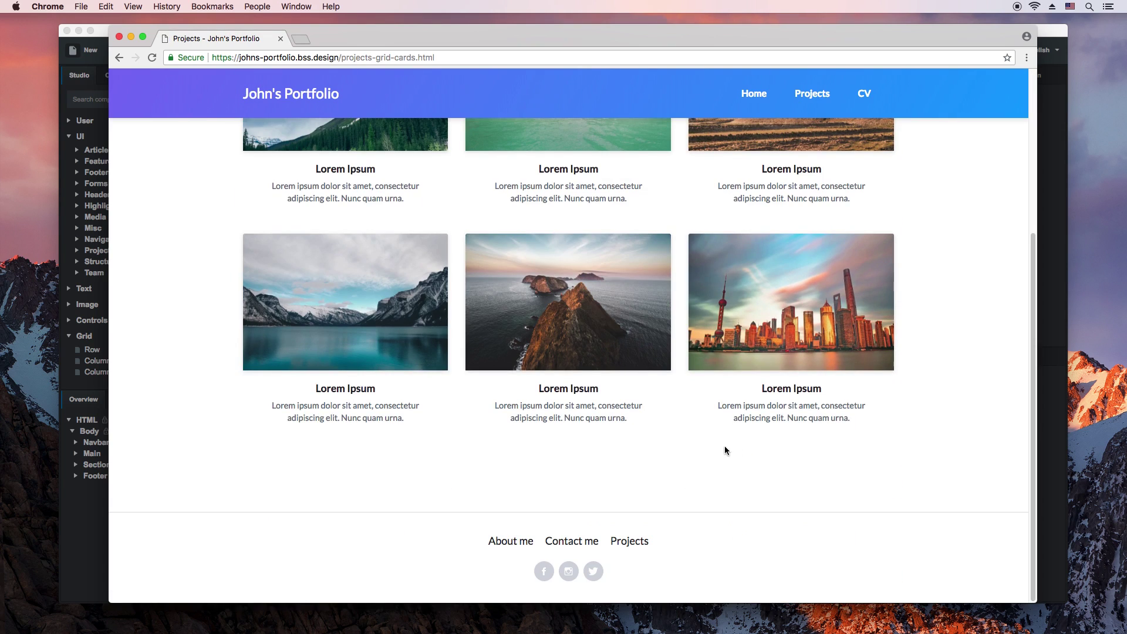
pyautogui.scroll(3, 742, 450)
pyautogui.scroll(3, 739, 420)
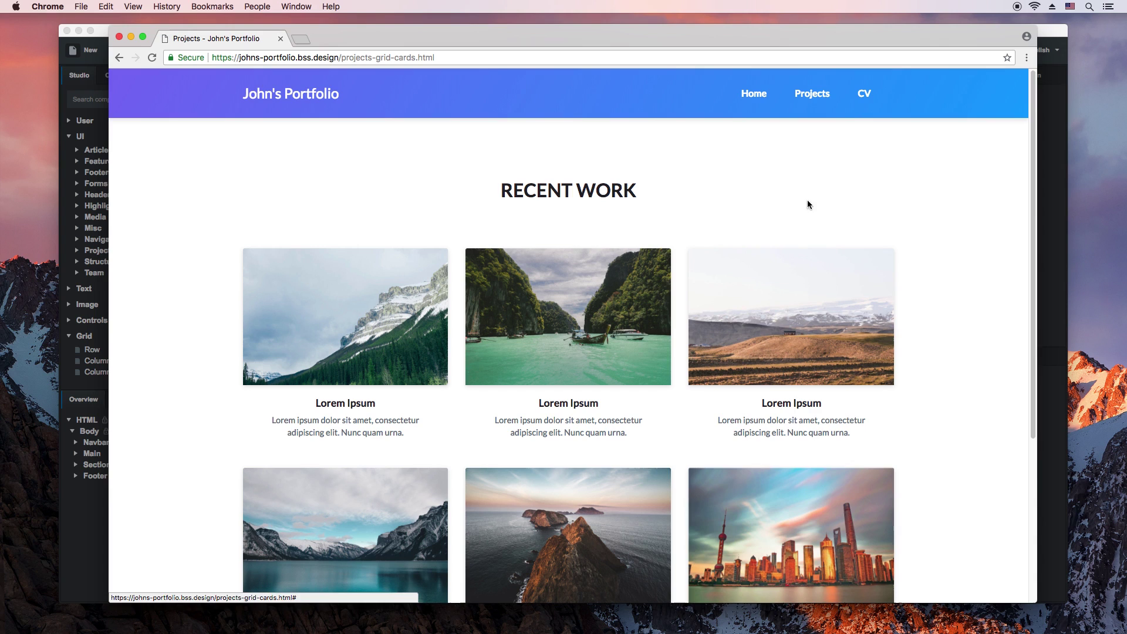
pyautogui.click(865, 94)
pyautogui.scroll(-3, 725, 264)
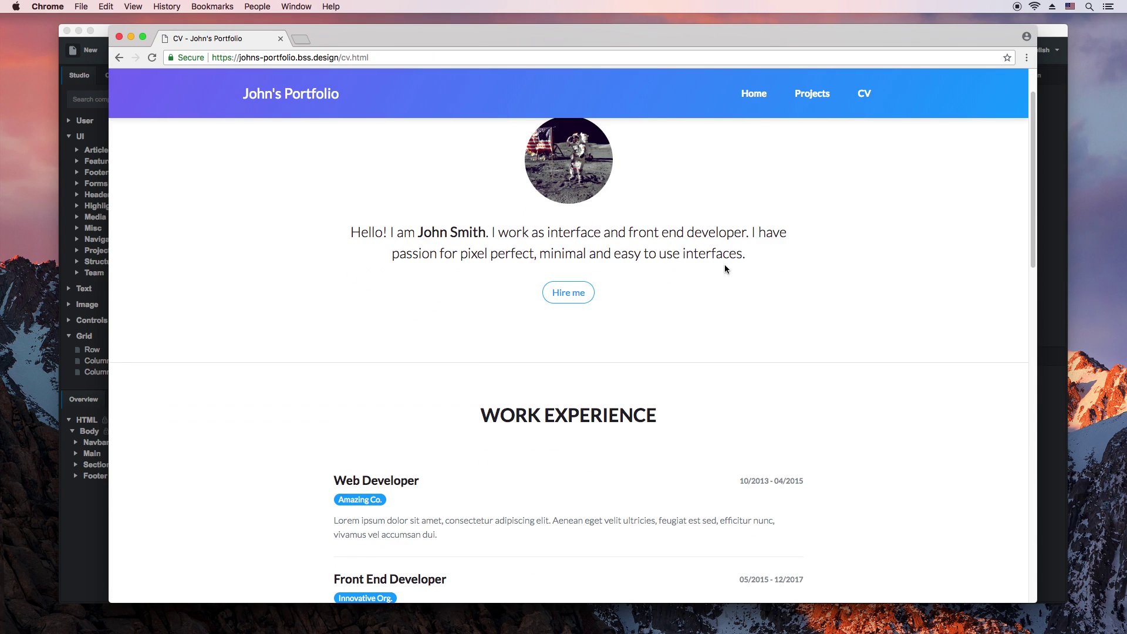
pyautogui.scroll(-5, 726, 265)
pyautogui.scroll(-8, 725, 266)
pyautogui.scroll(-3, 725, 267)
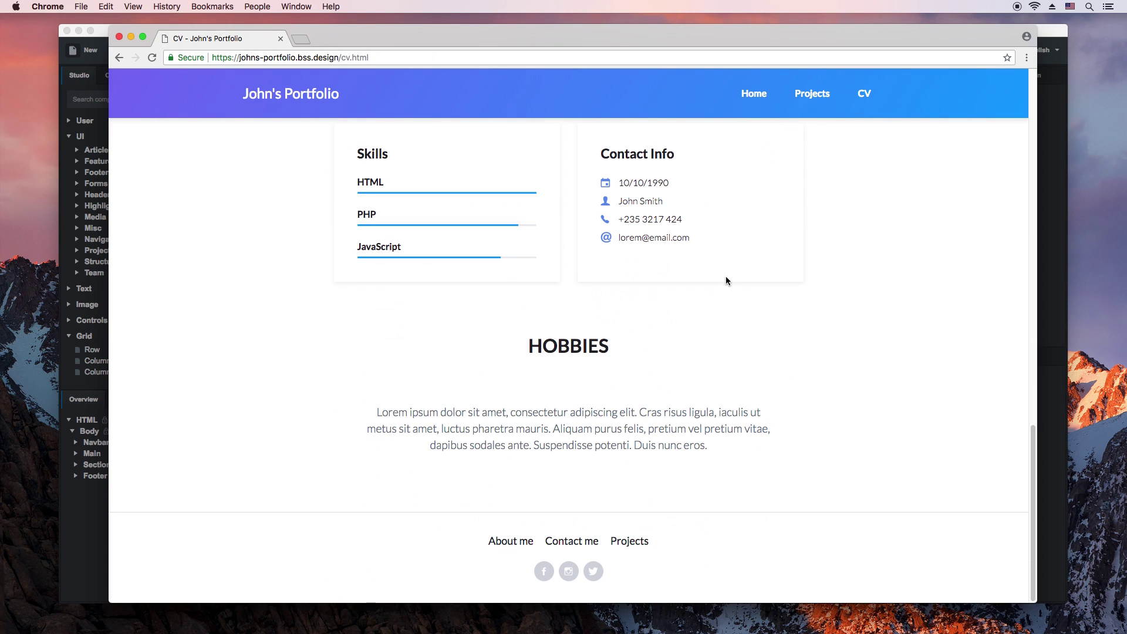
pyautogui.scroll(3, 741, 320)
pyautogui.scroll(6, 742, 320)
pyautogui.scroll(8, 744, 319)
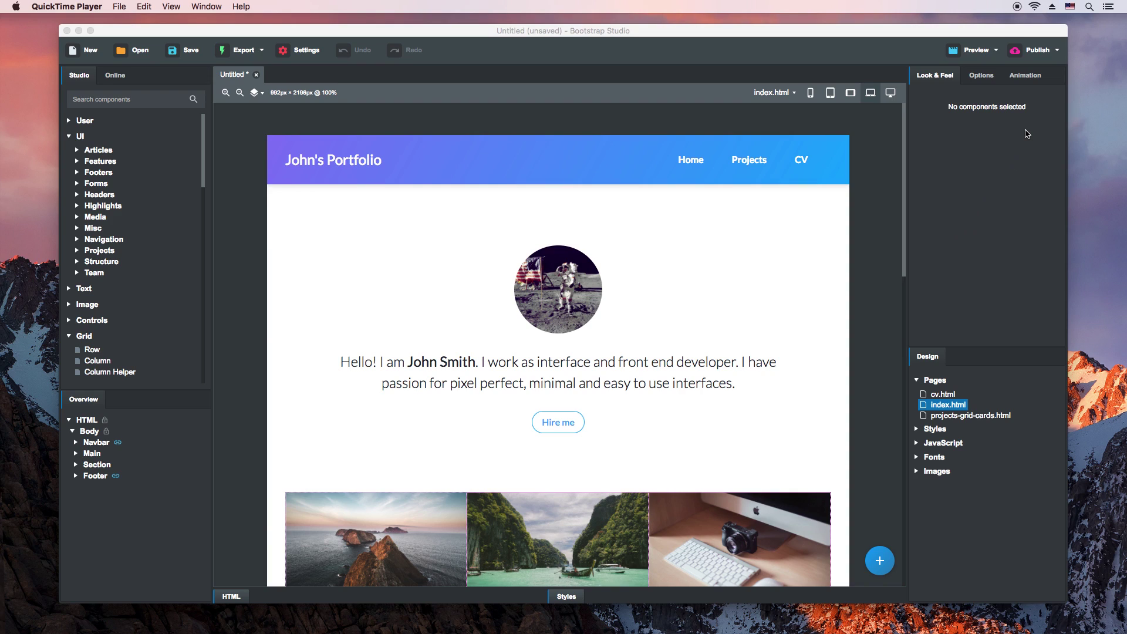
# Step: Enable Require Passkey on the johns-portfolio.bss.design website and save
pyautogui.click(1028, 59)
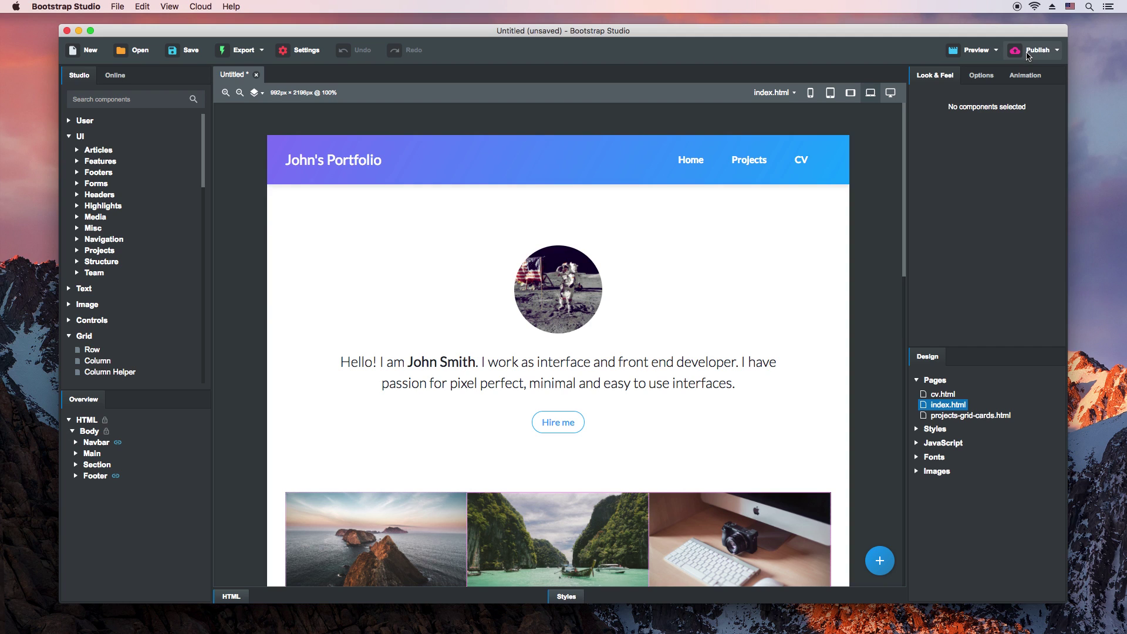
pyautogui.click(1031, 51)
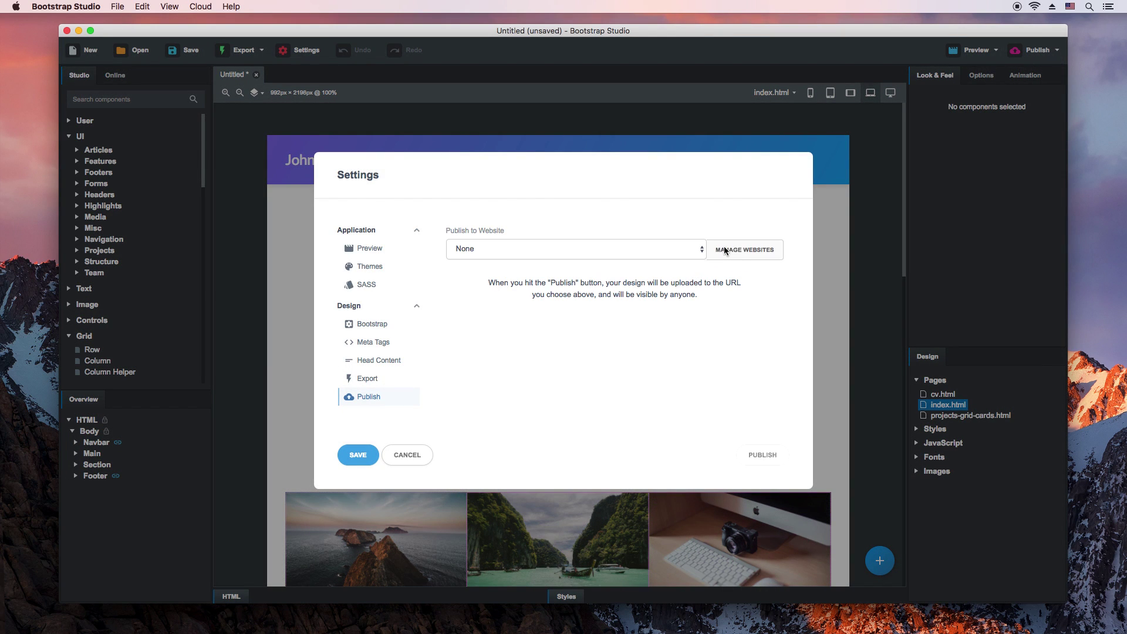
pyautogui.click(745, 249)
pyautogui.click(686, 280)
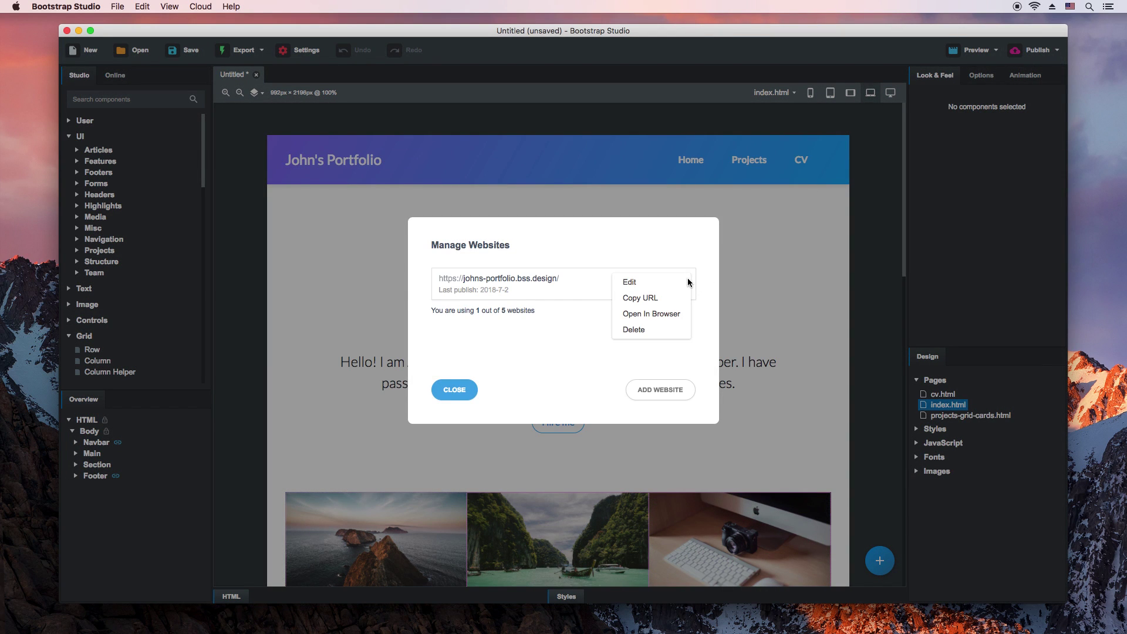
pyautogui.click(655, 282)
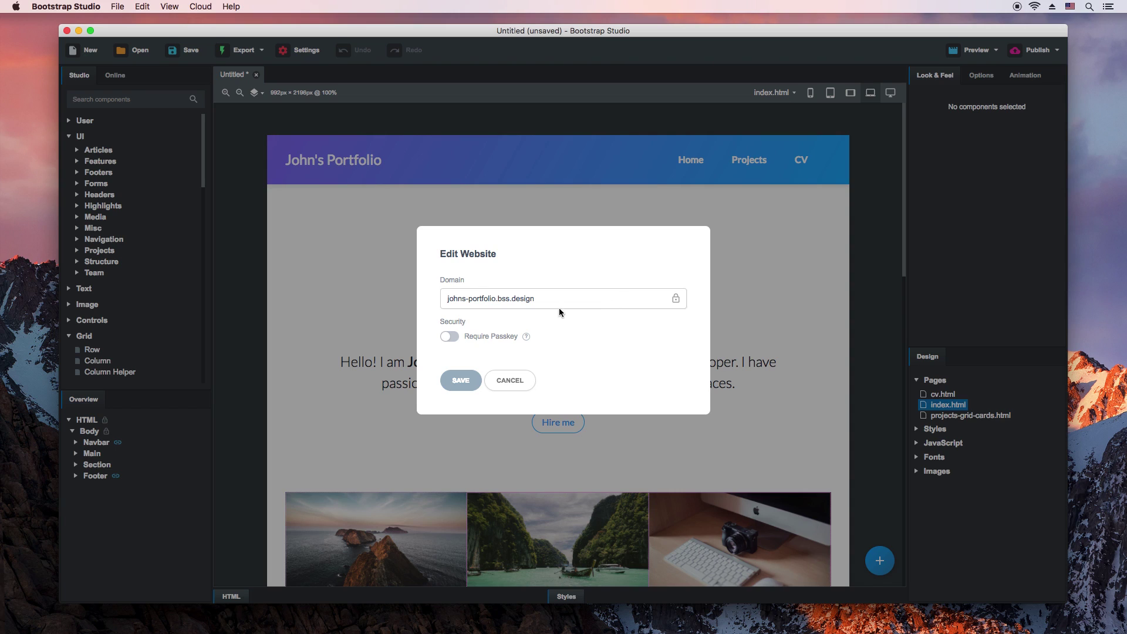
pyautogui.click(451, 337)
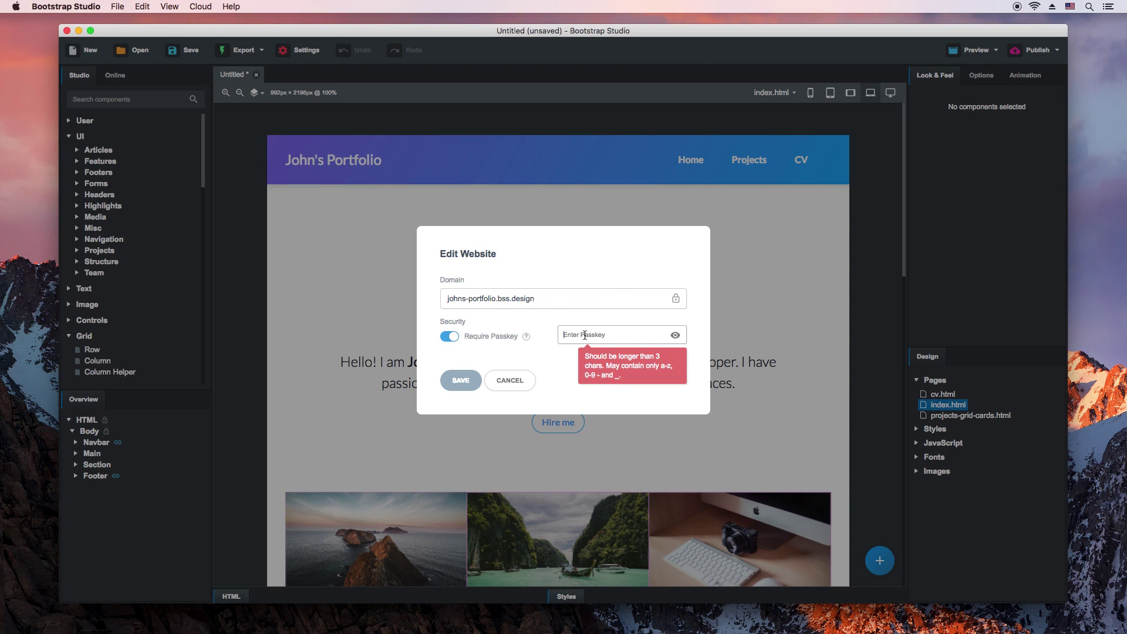
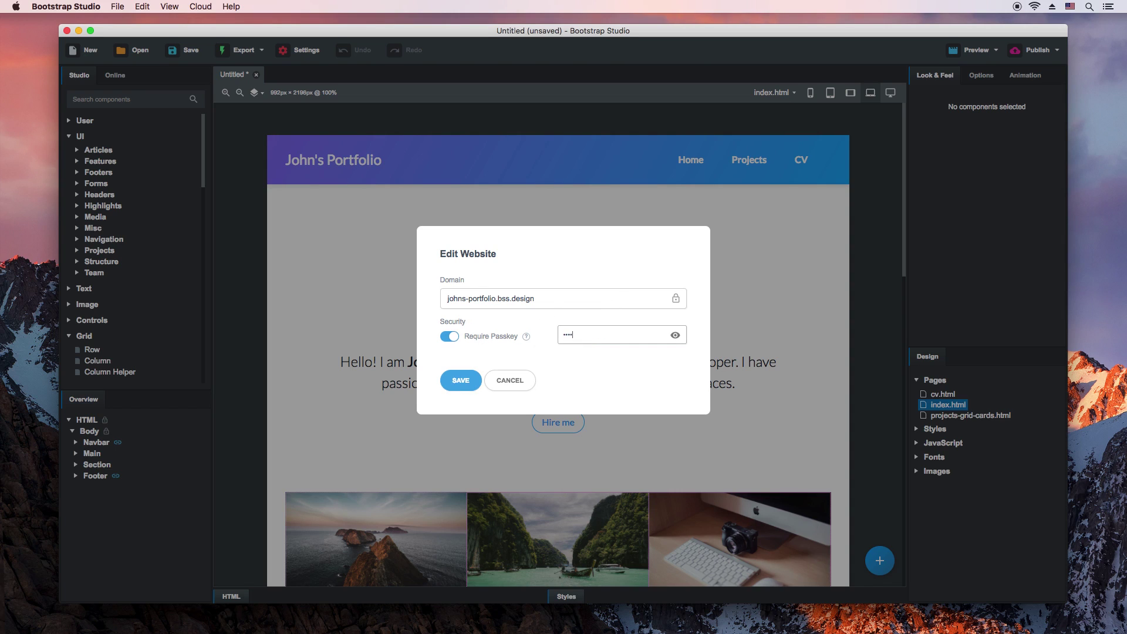
pyautogui.click(460, 380)
pyautogui.click(455, 392)
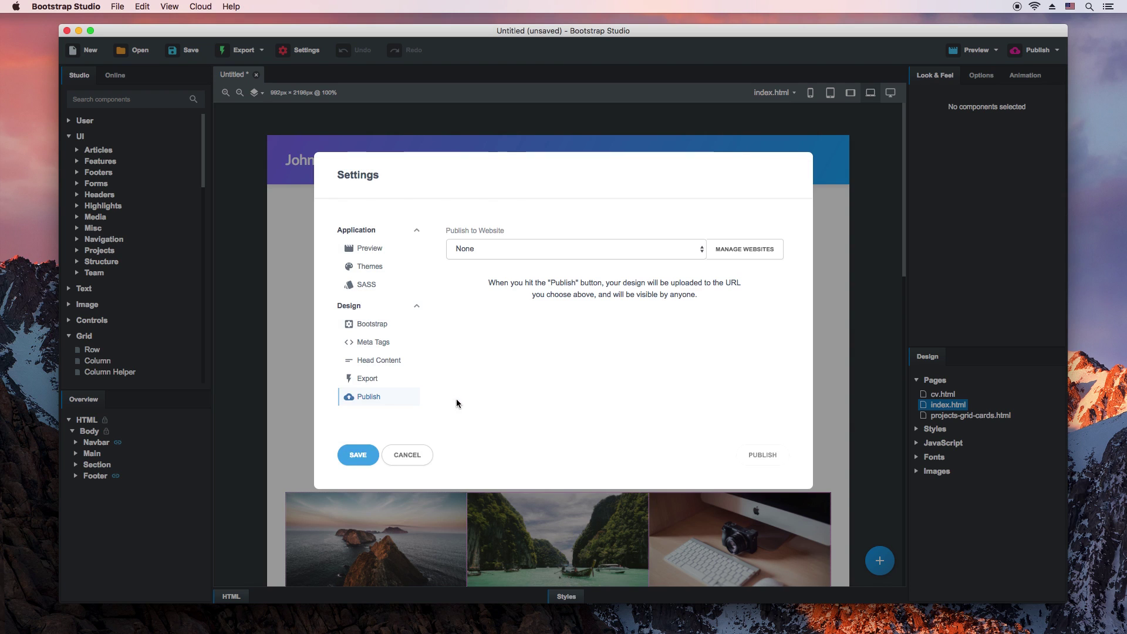
# Step: Reload the live site in Chrome and log in with the passkey
pyautogui.click(358, 455)
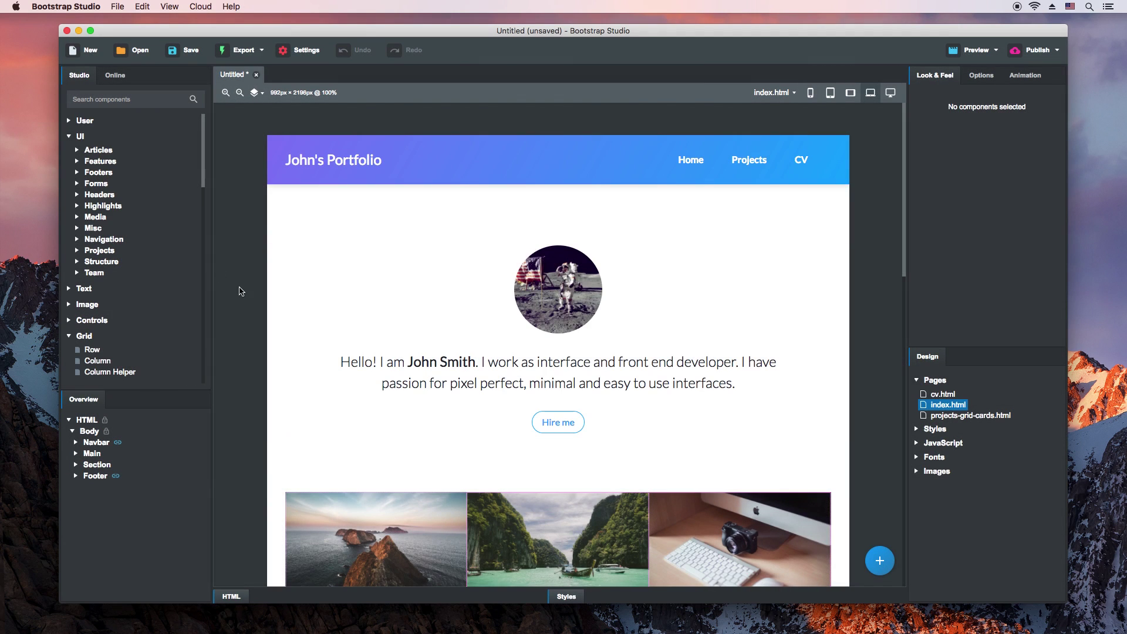
pyautogui.click(79, 32)
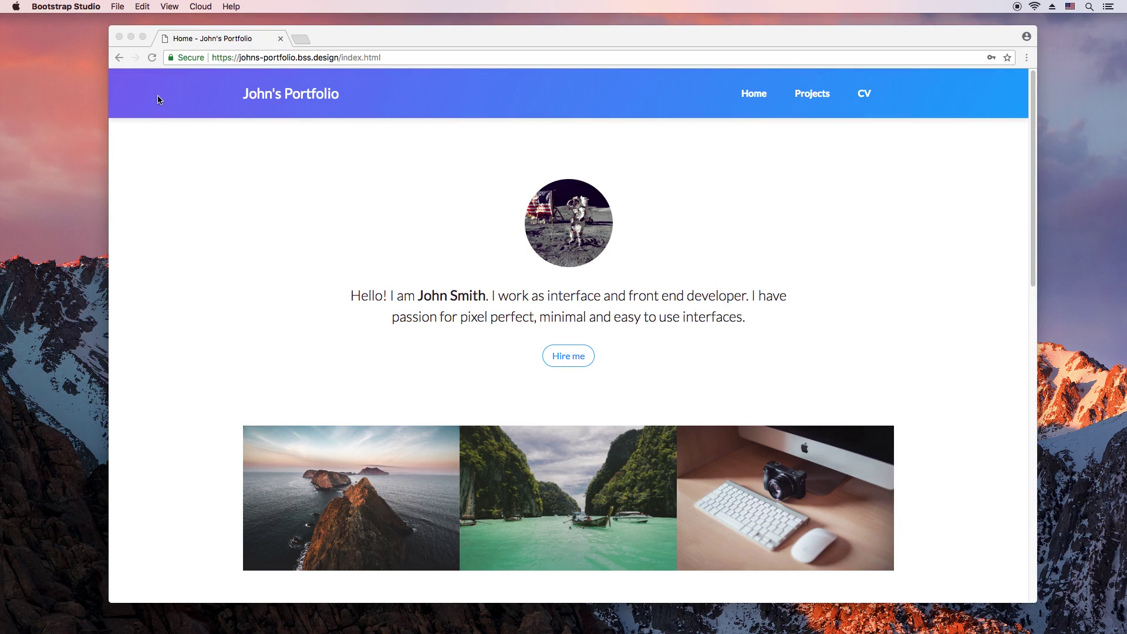
pyautogui.click(152, 57)
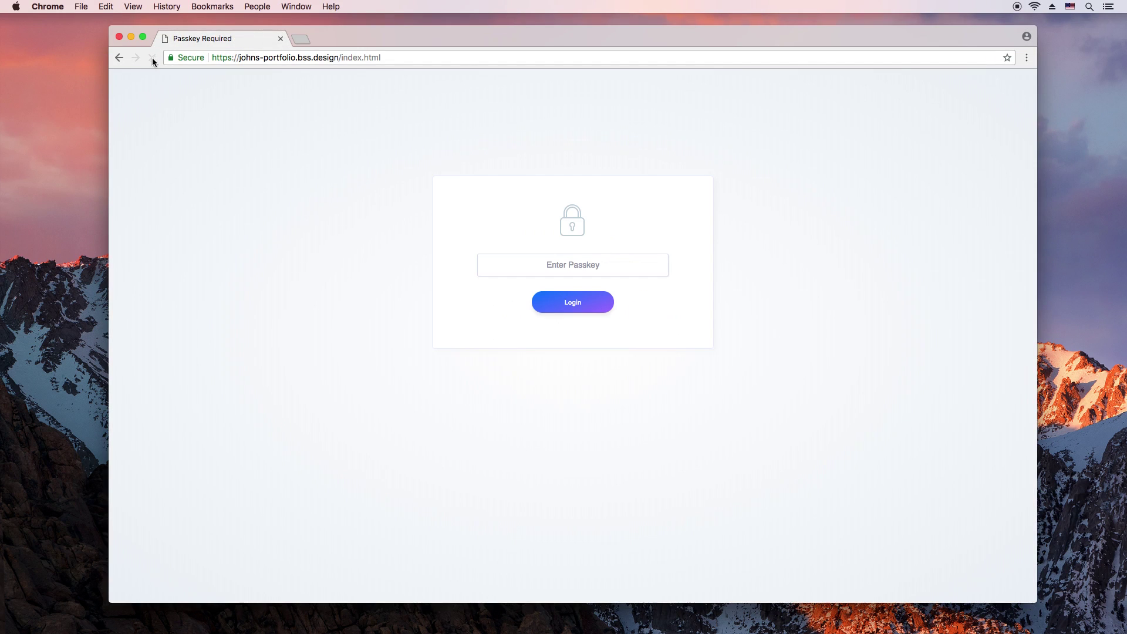
pyautogui.click(484, 265)
pyautogui.click(582, 305)
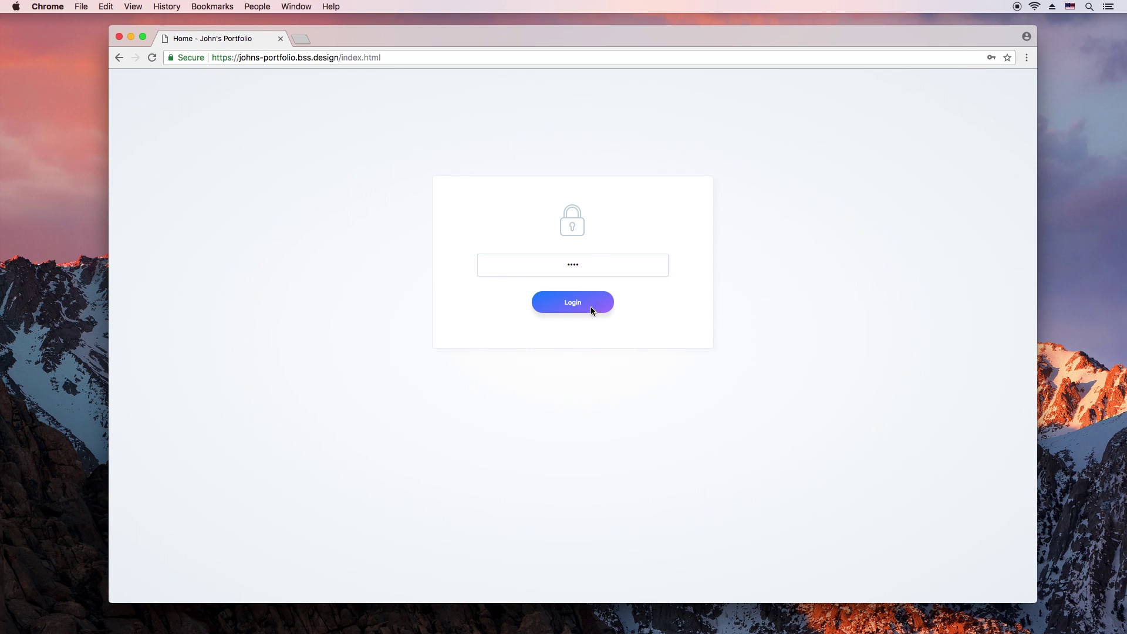
pyautogui.scroll(-10, 732, 261)
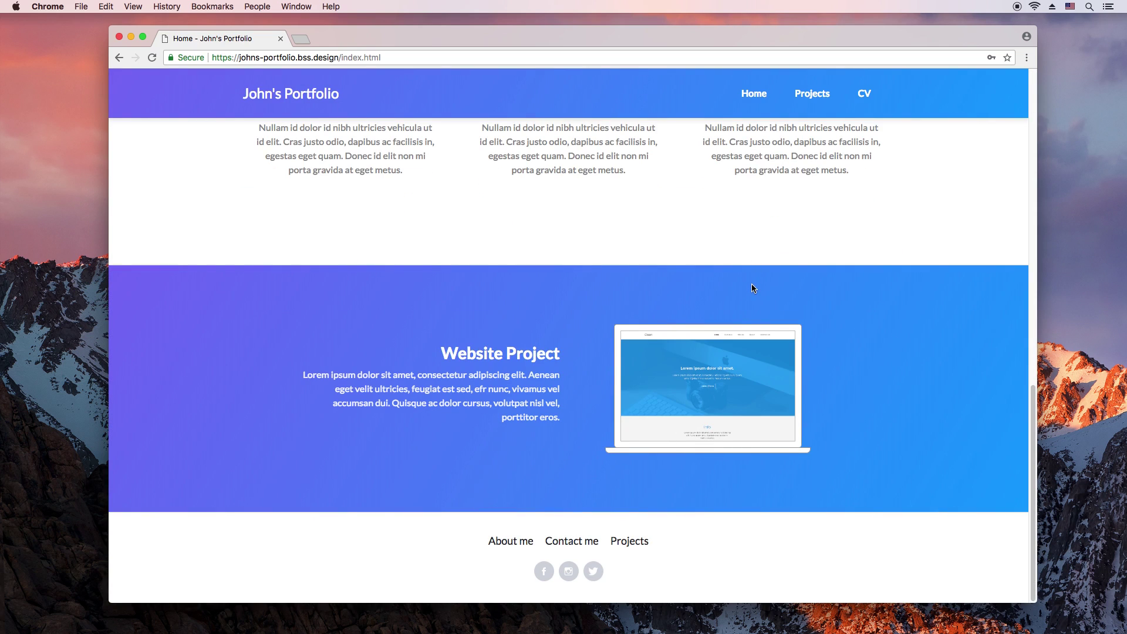